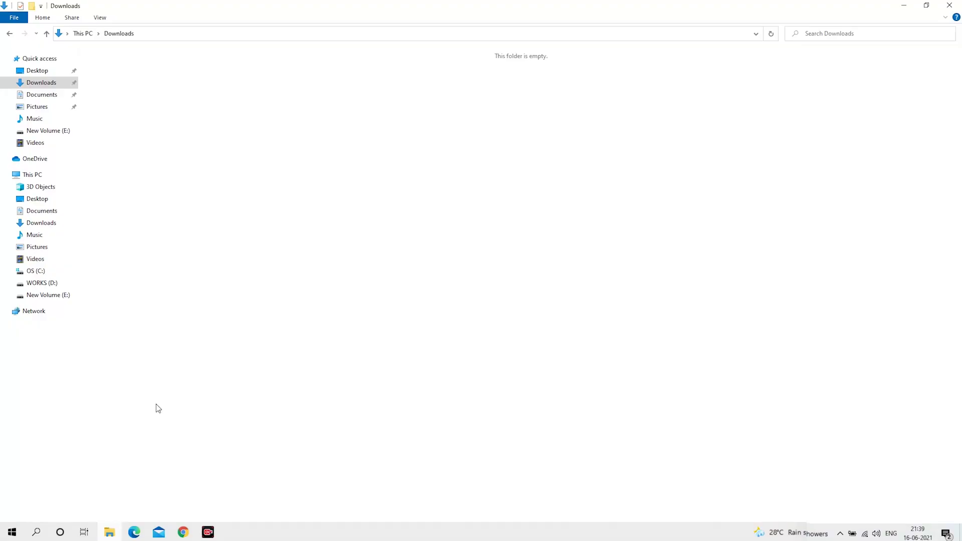
# Step: Create a new folder named 'Miner' in Downloads
pyautogui.rightClick(177, 199)
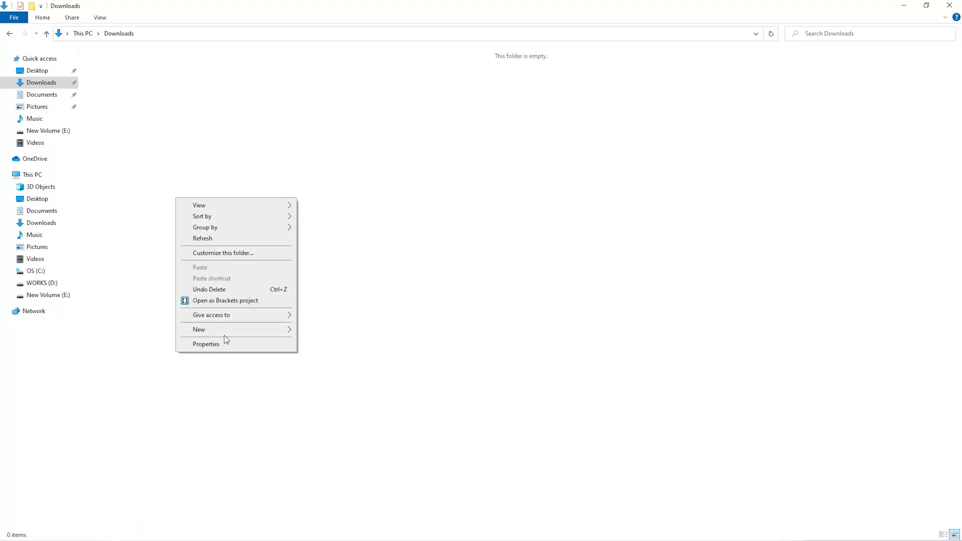
pyautogui.moveTo(224, 335)
pyautogui.click(344, 331)
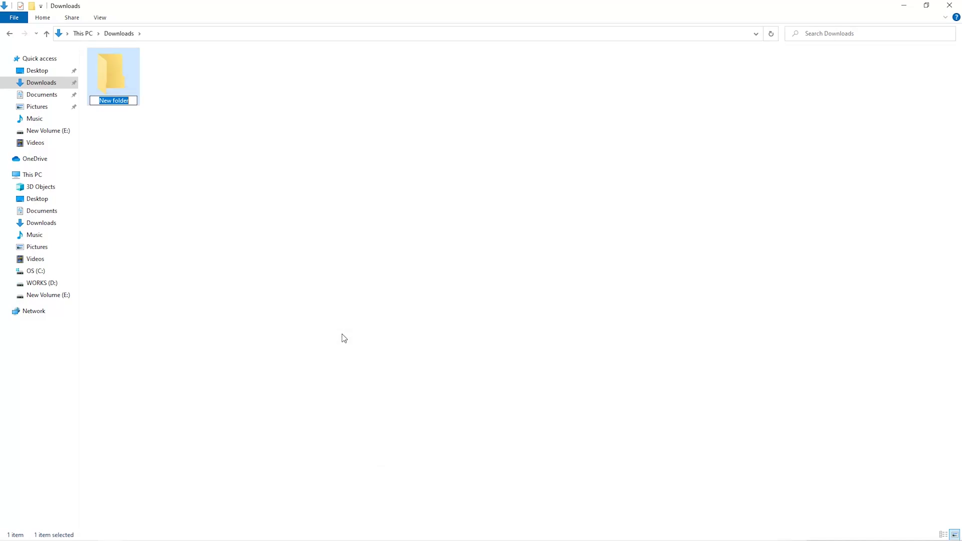
pyautogui.write('Miner')
pyautogui.press('Return')
# Step: Launch Windows Security from the Start search
pyautogui.press('super')
pyautogui.write('wind')
pyautogui.press('Return')
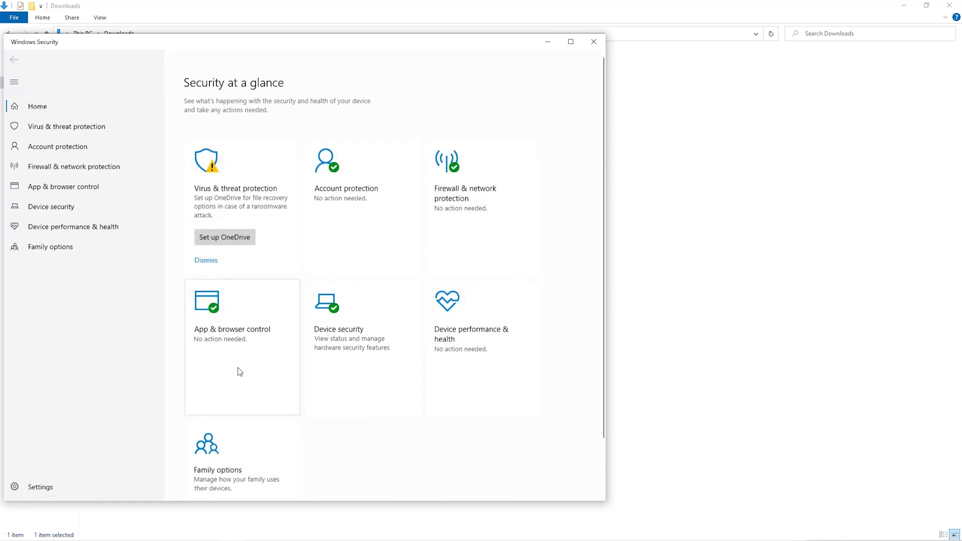
# Step: Add the Downloads\Miner folder as a Microsoft Defender Antivirus folder exclusion
pyautogui.click(81, 128)
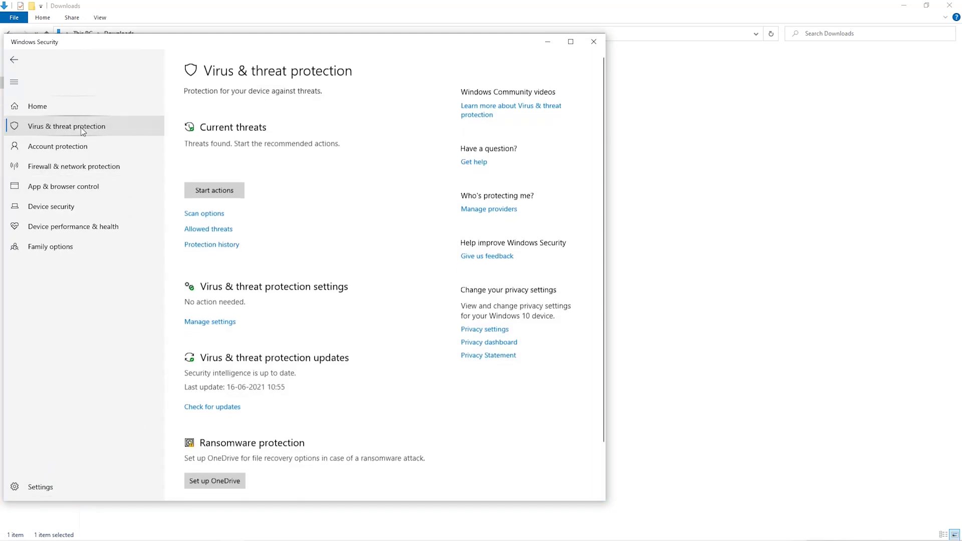
pyautogui.scroll(-2, 243, 279)
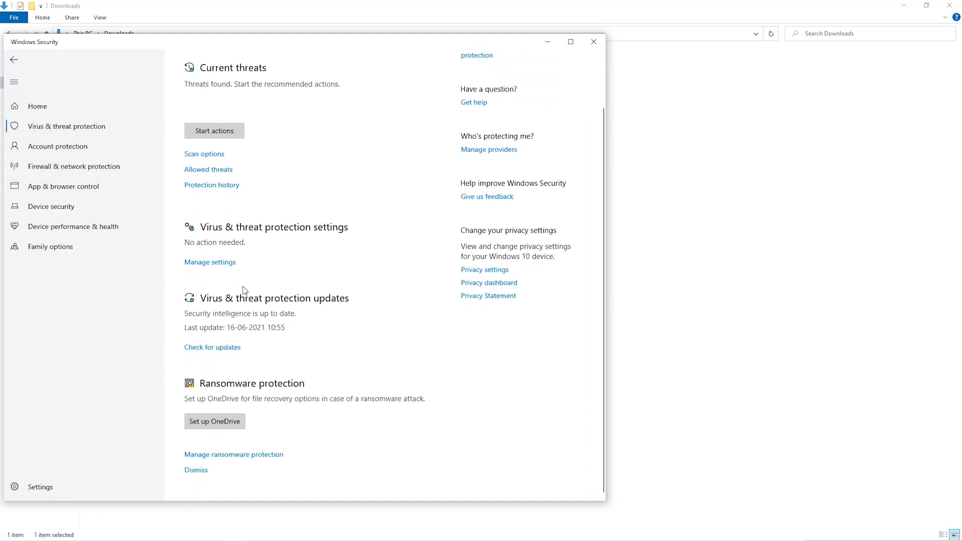
pyautogui.click(220, 264)
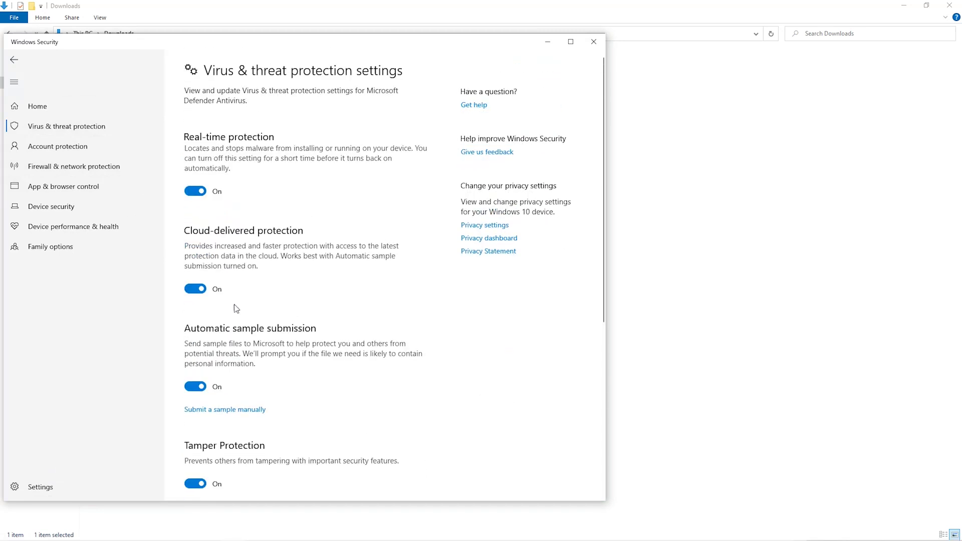
pyautogui.scroll(-5, 236, 320)
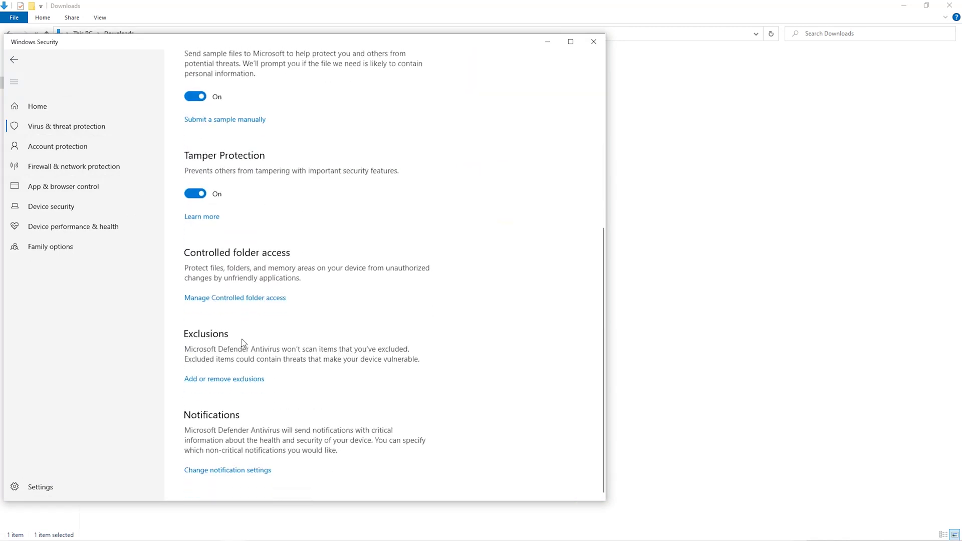
pyautogui.click(240, 383)
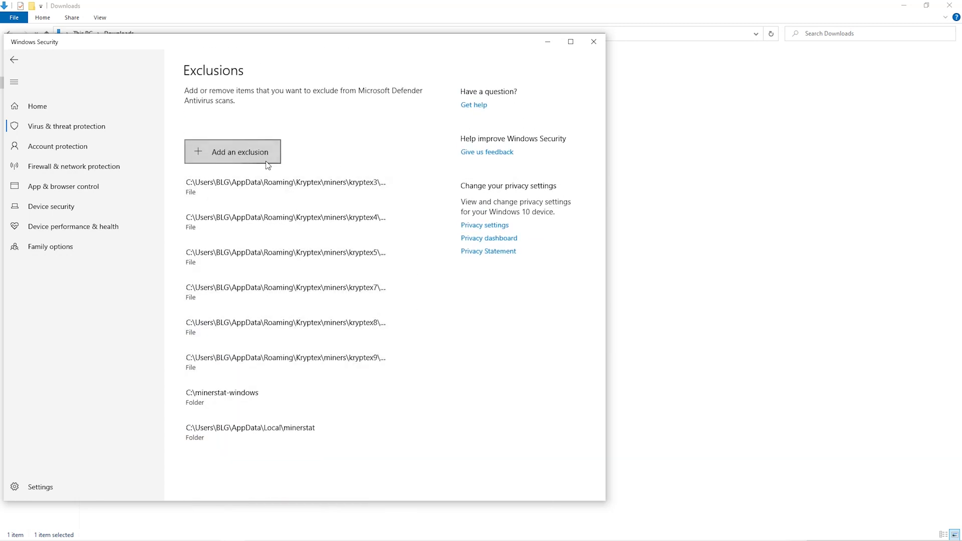
pyautogui.click(267, 160)
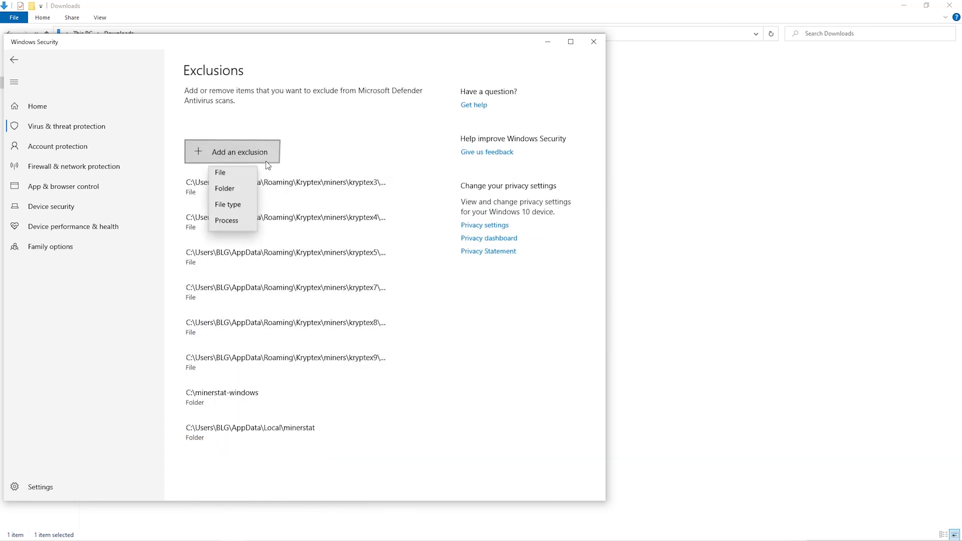
pyautogui.click(235, 193)
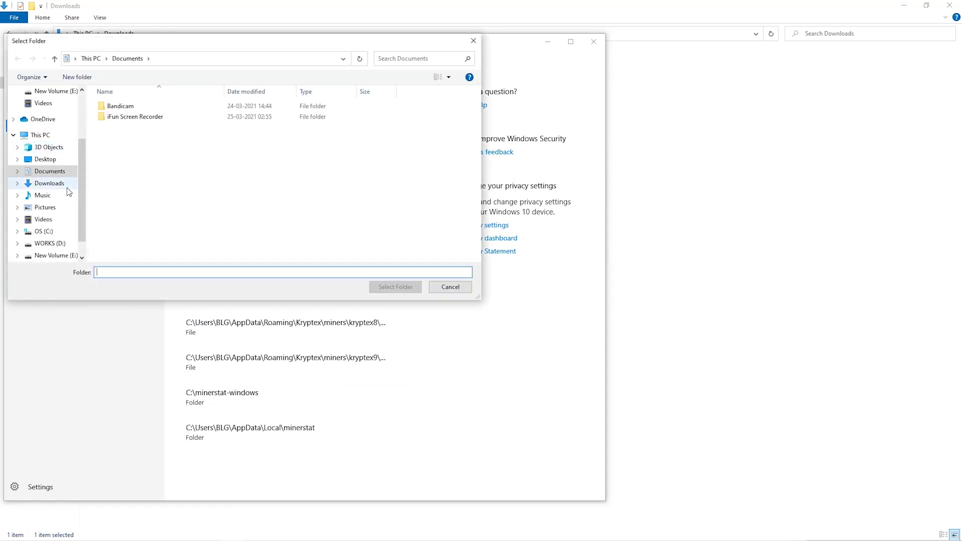
pyautogui.click(58, 184)
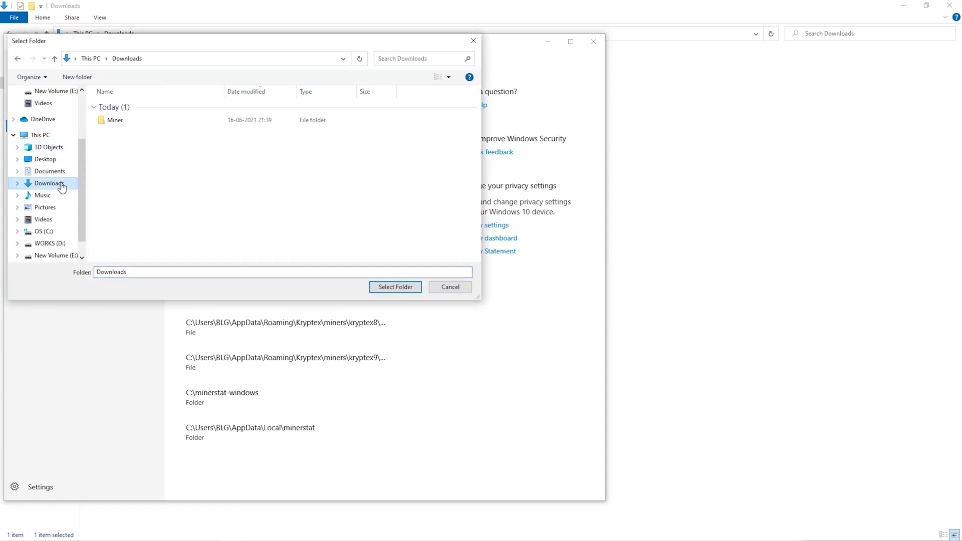
pyautogui.click(284, 123)
pyautogui.click(386, 289)
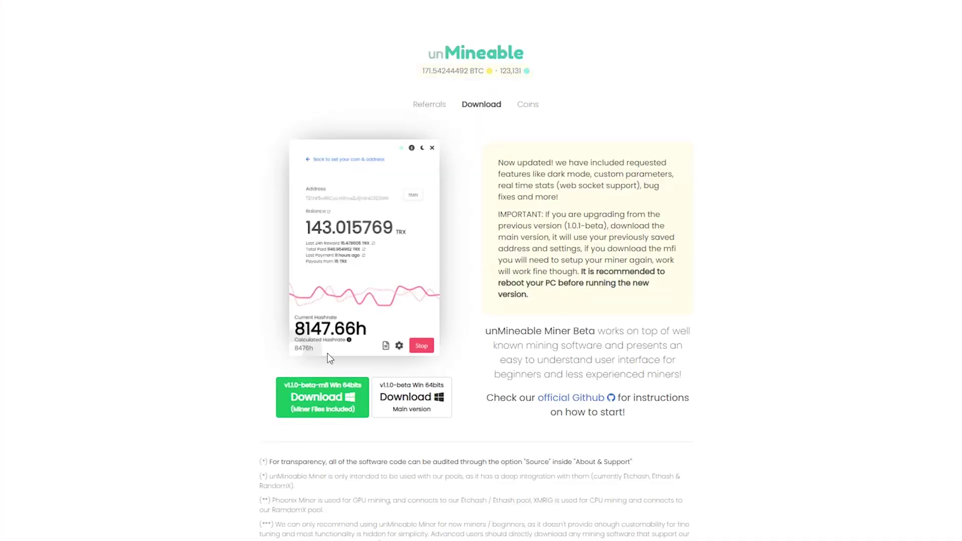
# Step: Save the v1.1.0-beta-mfi miner zip into Downloads\Miner
pyautogui.click(332, 402)
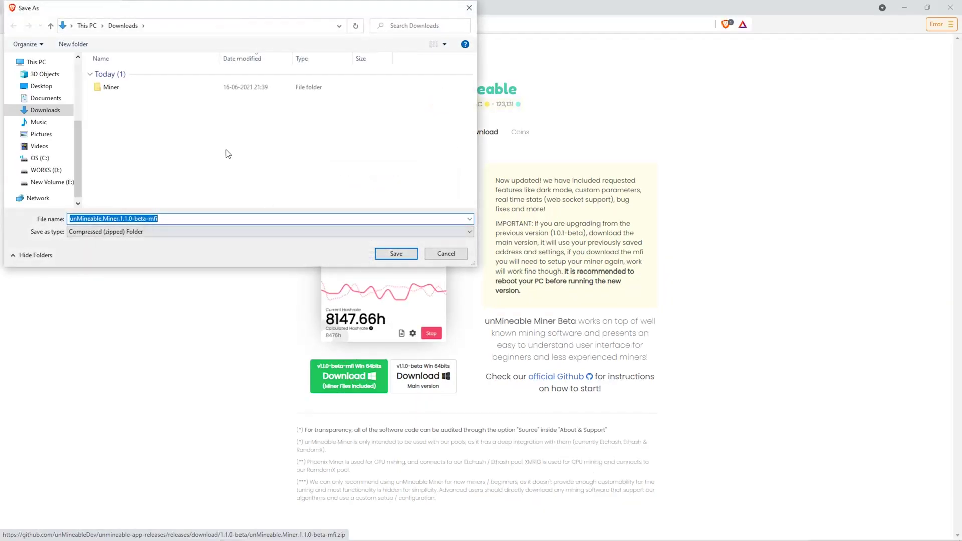
pyautogui.doubleClick(170, 89)
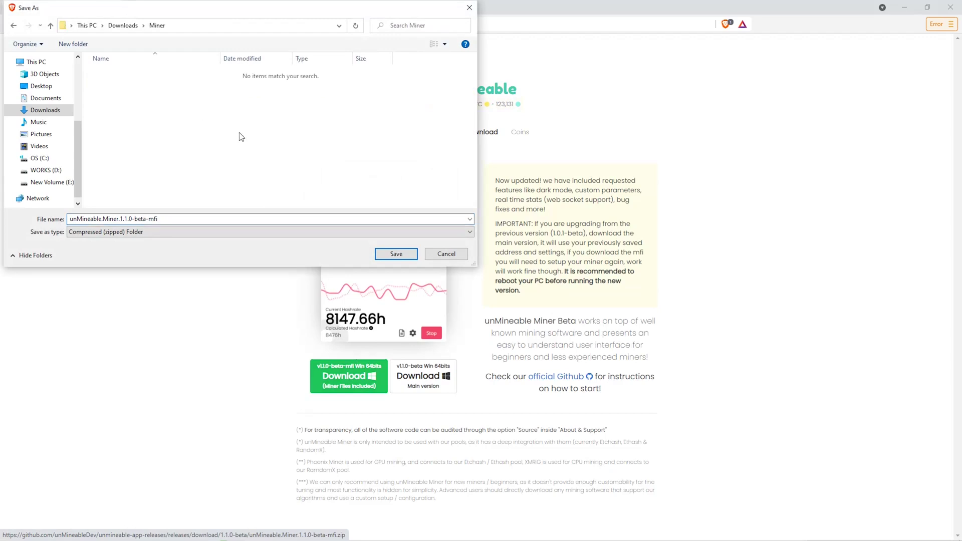
pyautogui.click(414, 254)
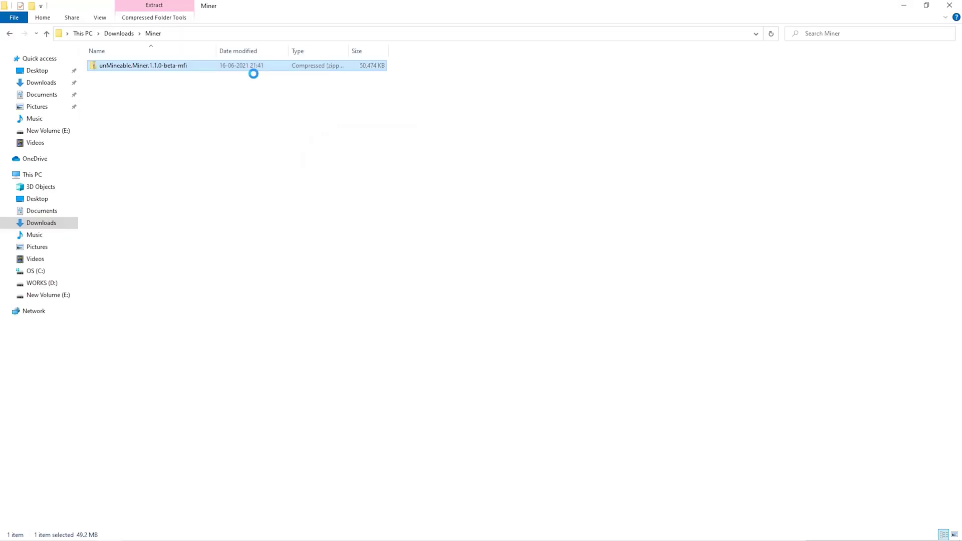
# Step: Extract the zip here with 7-Zip and run unMineable Miner 1.1.0-beta-mfi
pyautogui.rightClick(250, 75)
pyautogui.moveTo(296, 134)
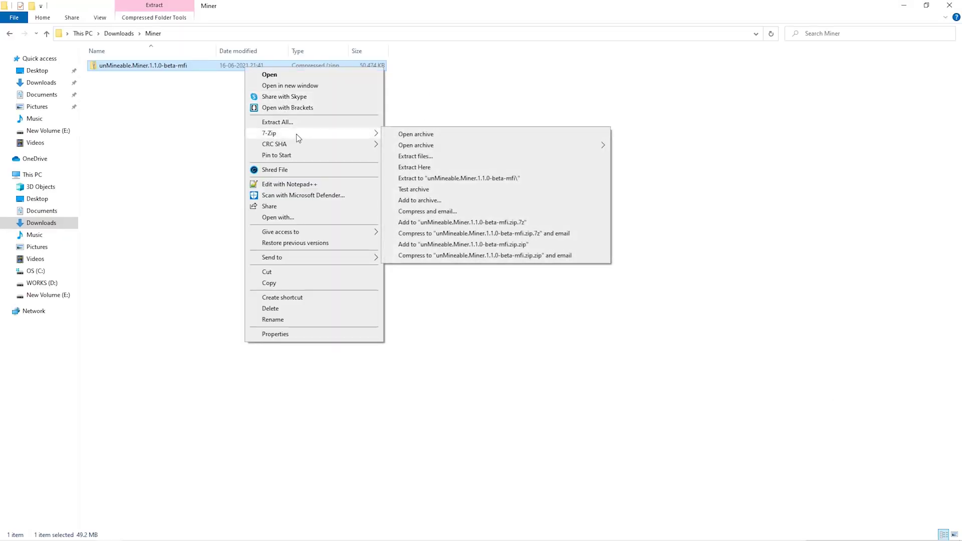
pyautogui.click(423, 169)
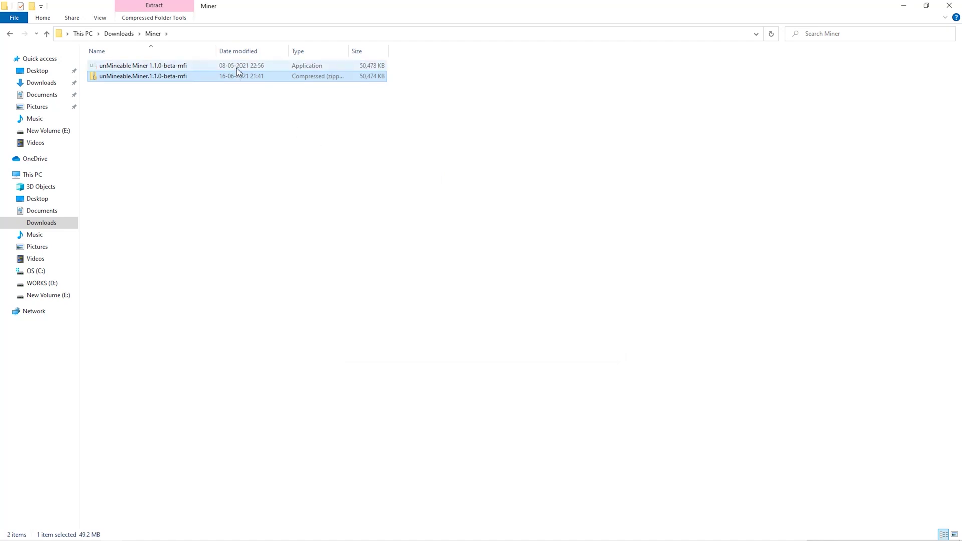
pyautogui.doubleClick(237, 68)
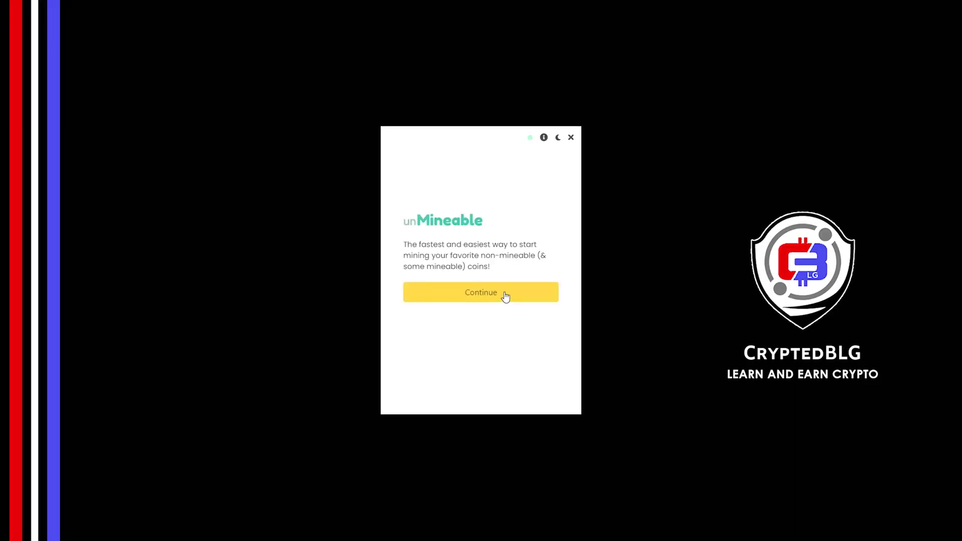
# Step: Pass the welcome screen and select Graphics Card (GPU) as the mining hardware
pyautogui.click(506, 297)
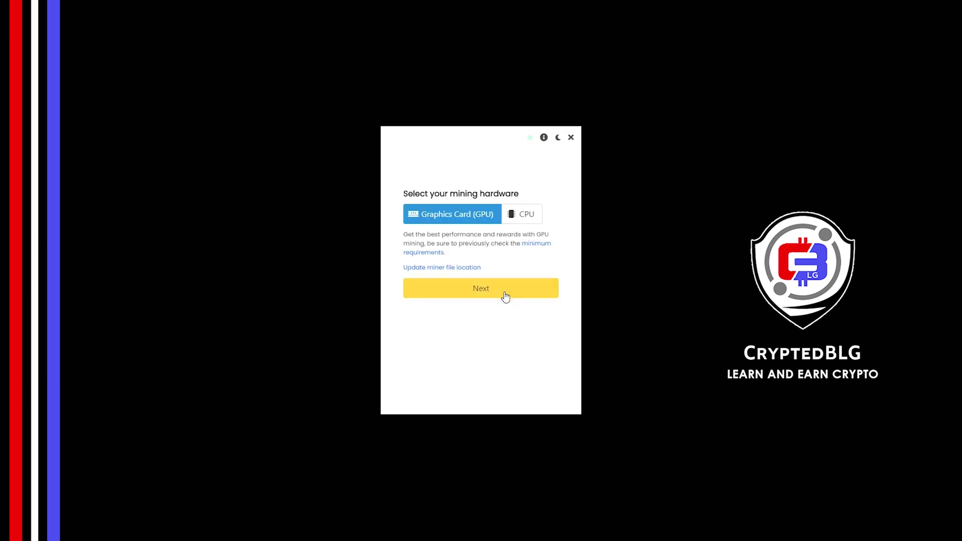
pyautogui.click(519, 221)
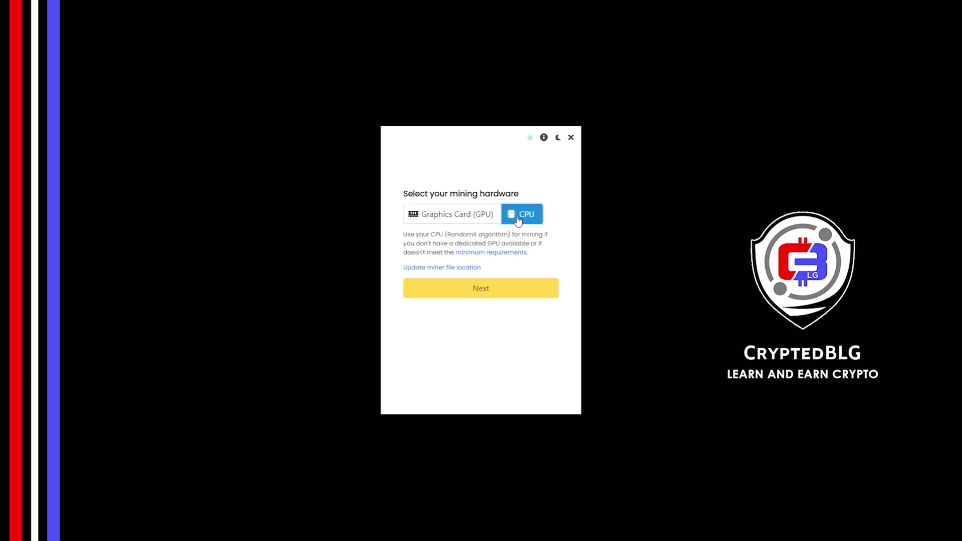
pyautogui.click(464, 221)
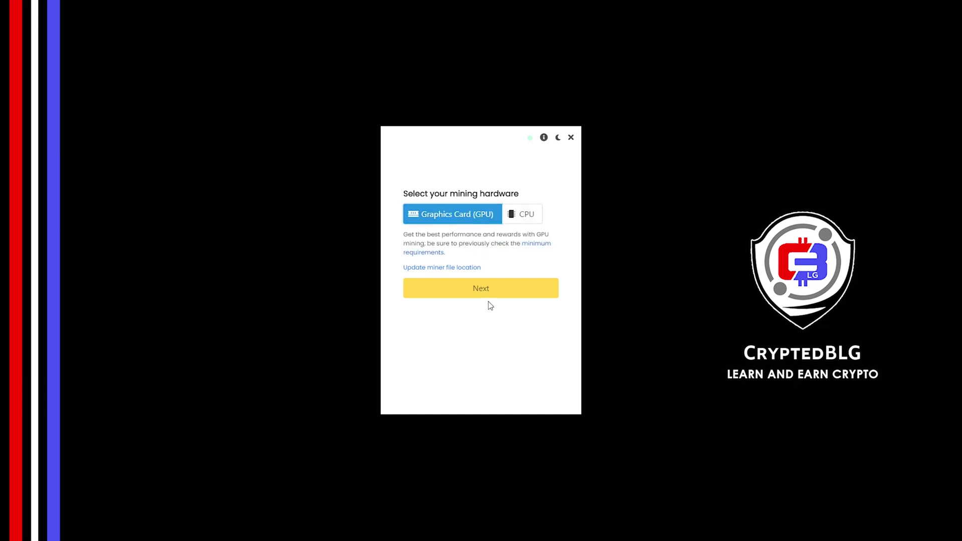
pyautogui.click(458, 299)
# Step: Filter coins for 'etc', choose Ethereum Classic, and paste the wallet address
pyautogui.click(445, 214)
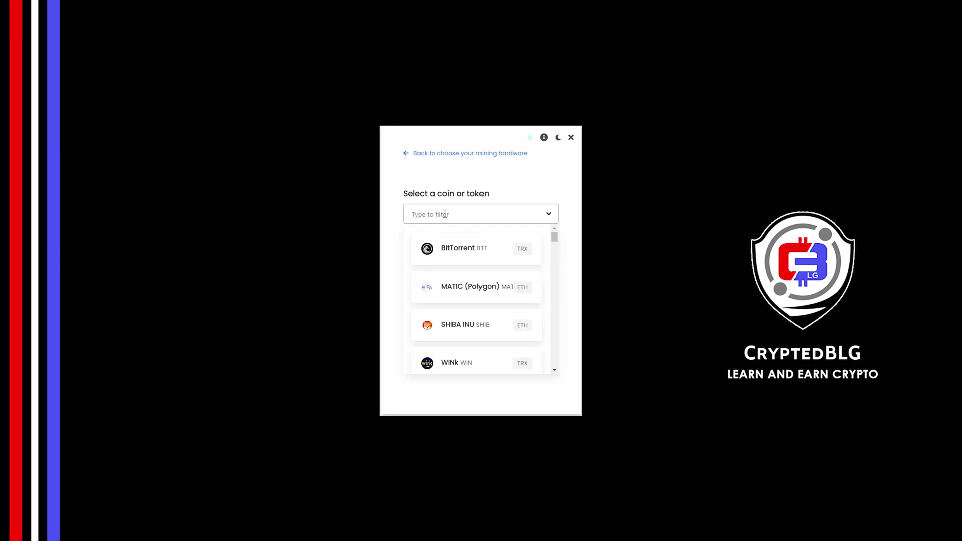
pyautogui.write('et')
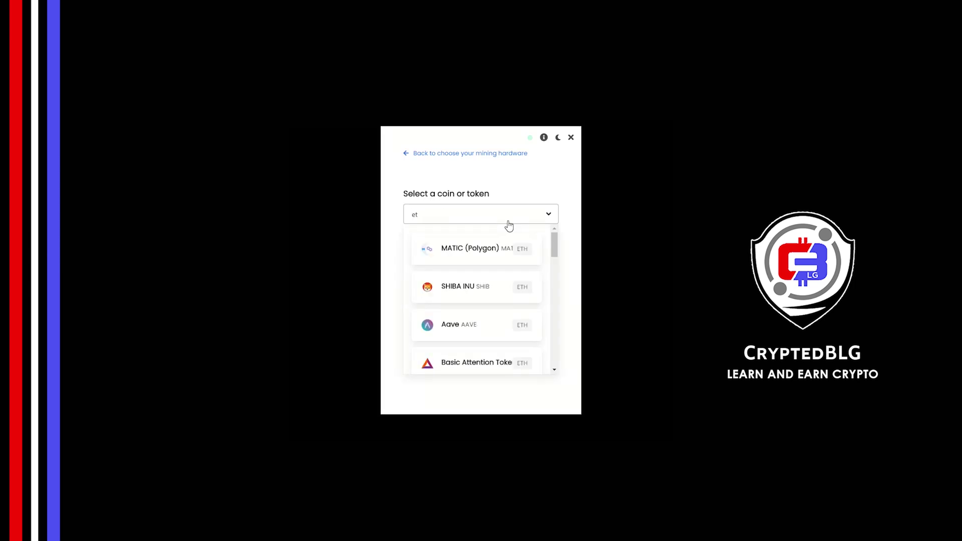
pyautogui.write('c')
pyautogui.click(510, 250)
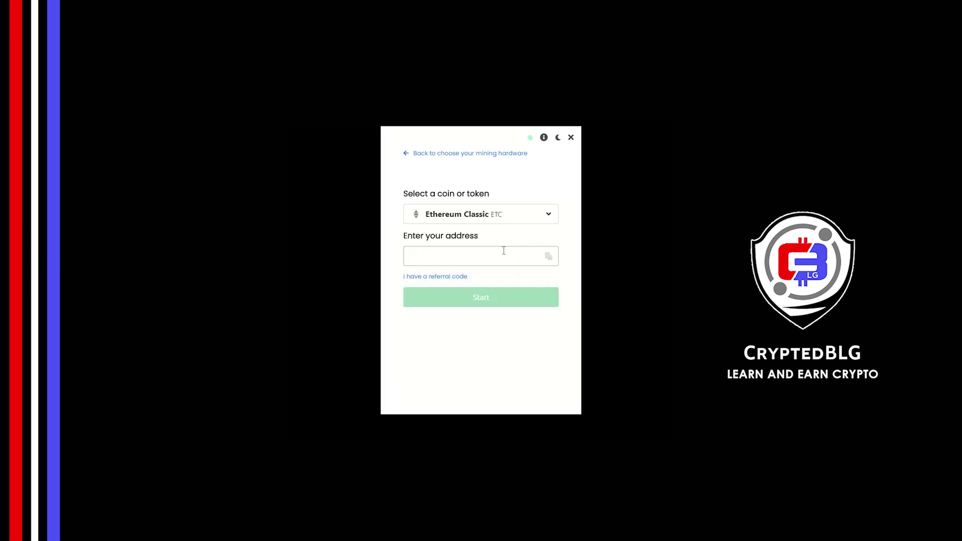
pyautogui.click(503, 250)
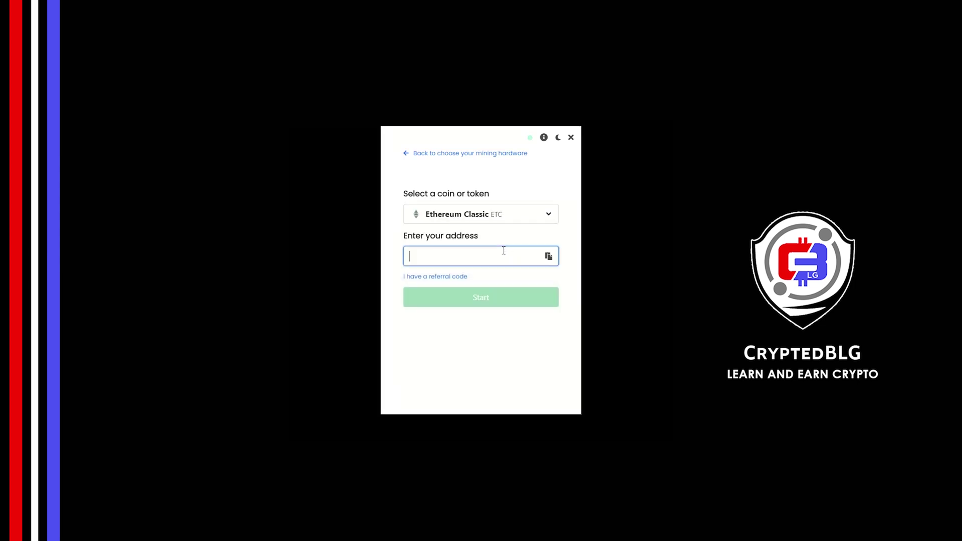
pyautogui.click(548, 257)
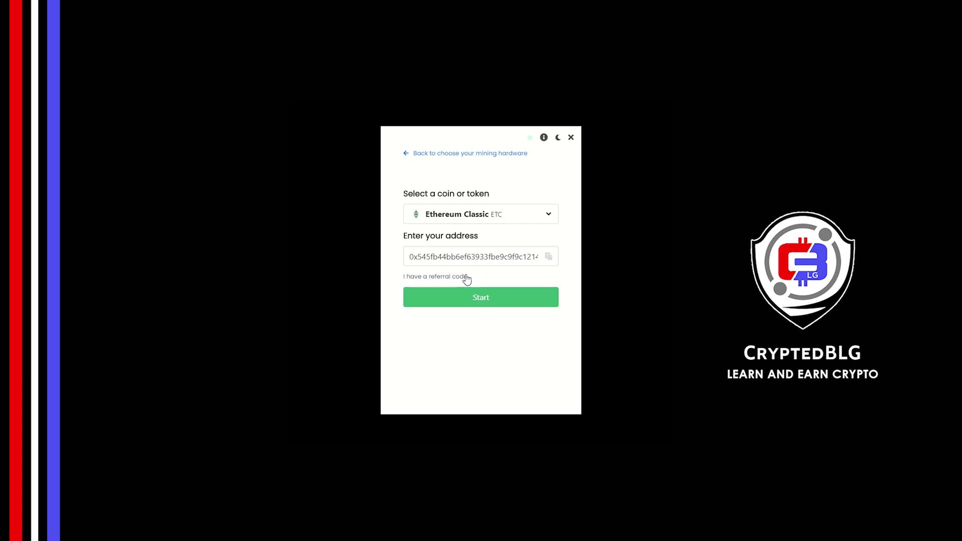
# Step: Enter the referral code and start mining
pyautogui.click(465, 277)
pyautogui.click(453, 301)
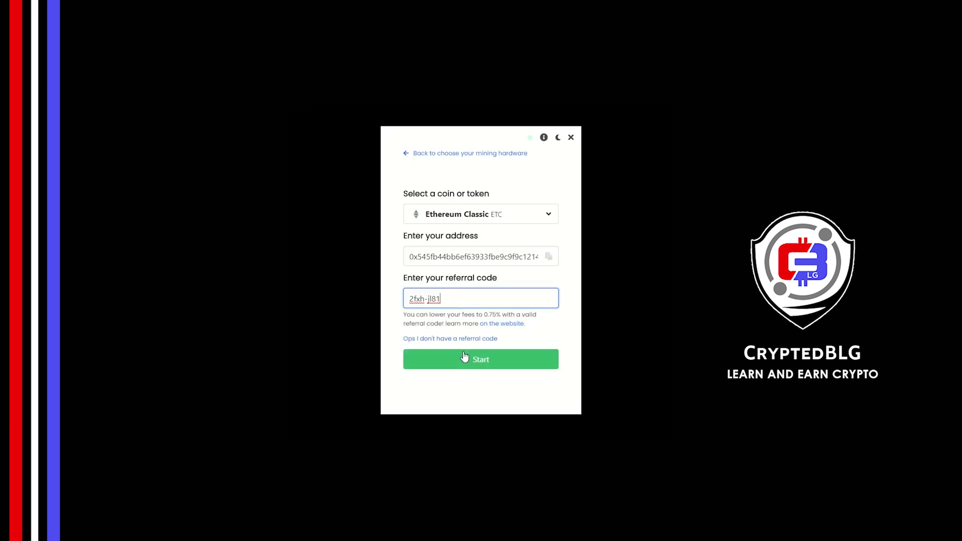
pyautogui.click(465, 357)
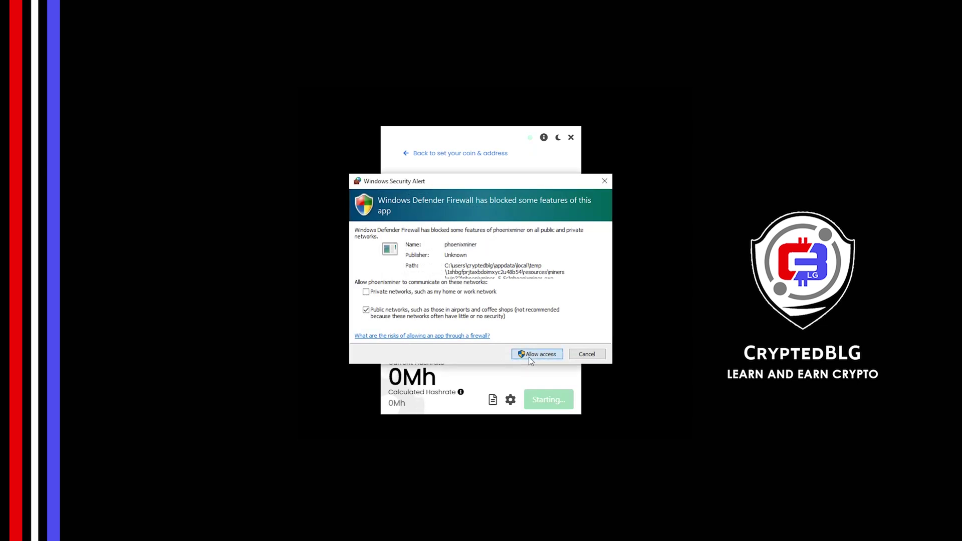
# Step: Allow the miner through the Windows firewall and open the advanced mining settings
pyautogui.click(531, 357)
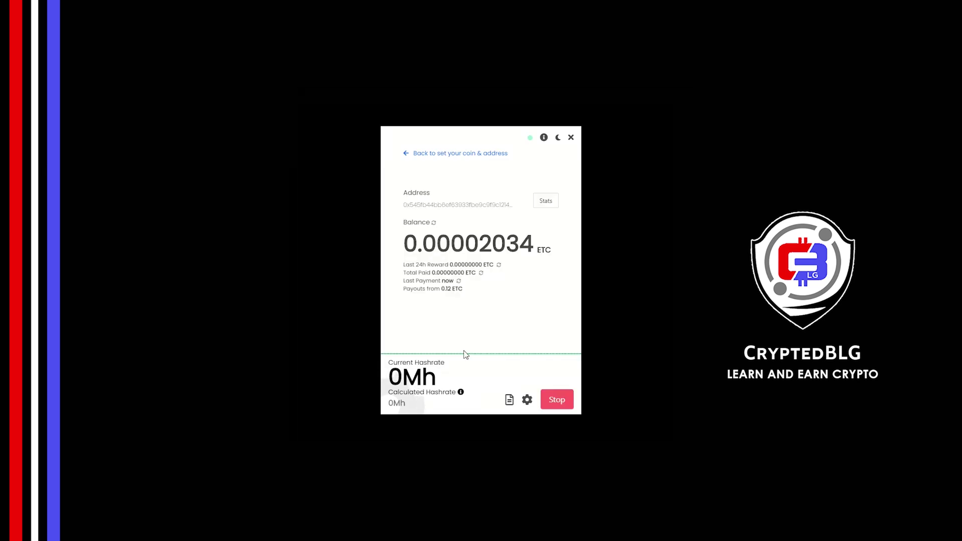
pyautogui.click(527, 400)
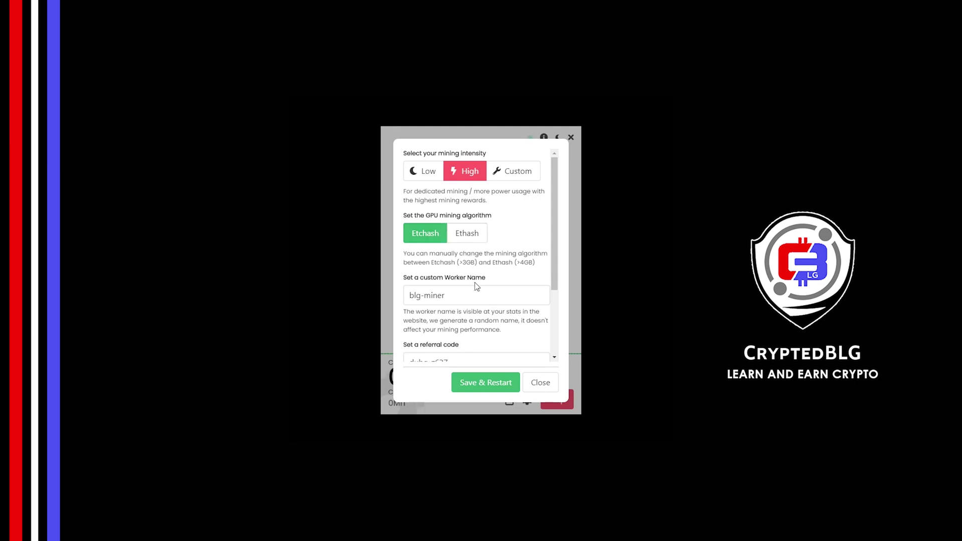
# Step: Keep worker name blg-miner unchanged and apply Save & Restart
pyautogui.moveTo(476, 293); pyautogui.dragTo(401, 305)
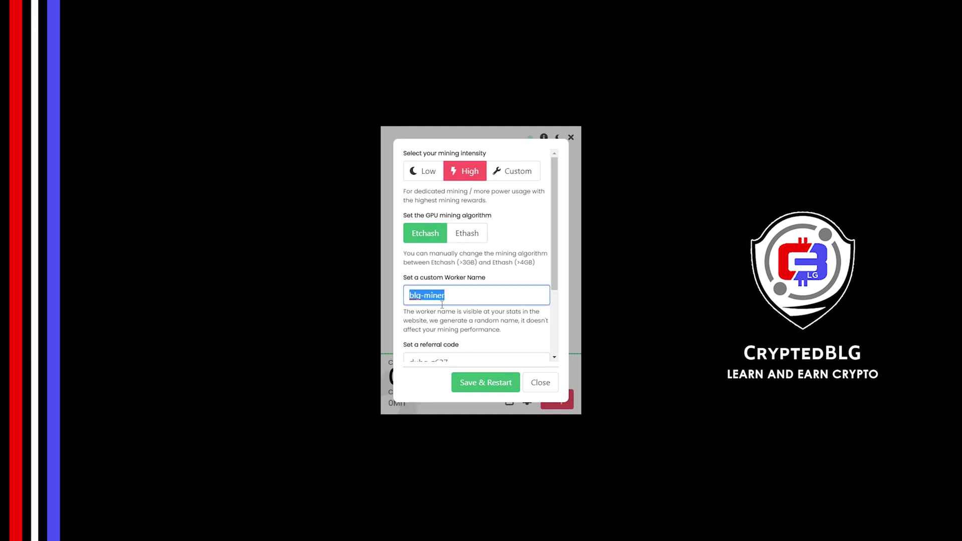
pyautogui.click(460, 317)
pyautogui.scroll(-3, 460, 317)
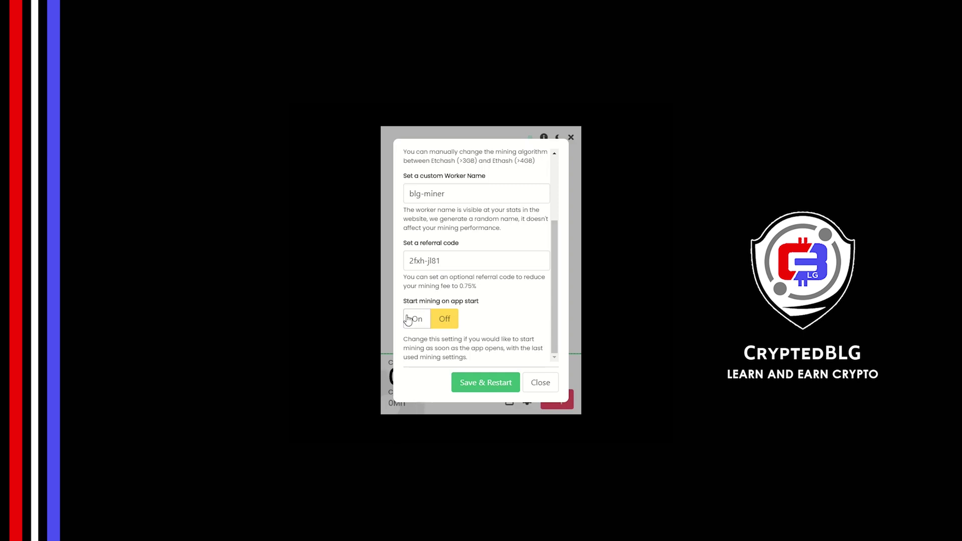
pyautogui.click(467, 384)
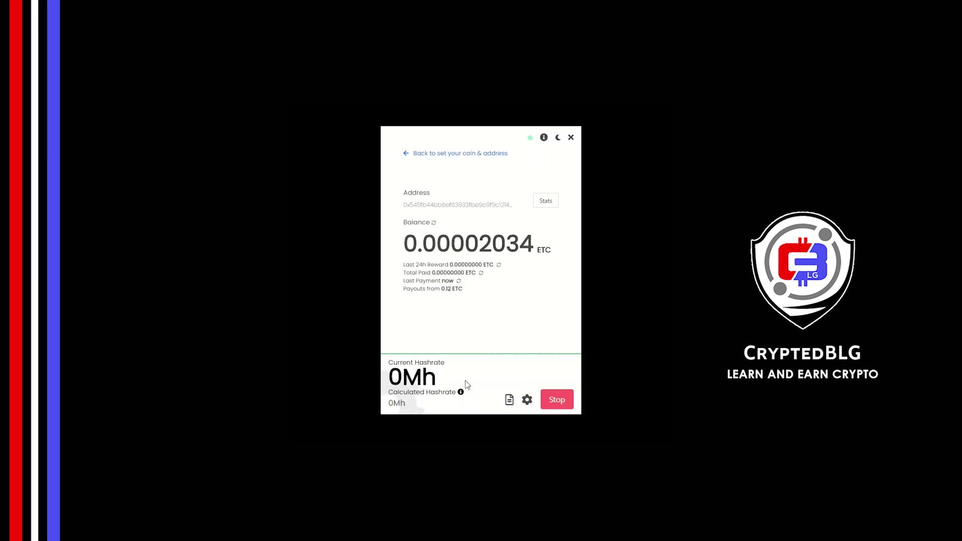
# Step: Open the wallet's web stats and view the Payments, Referral Code and Stats tabs
pyautogui.click(548, 203)
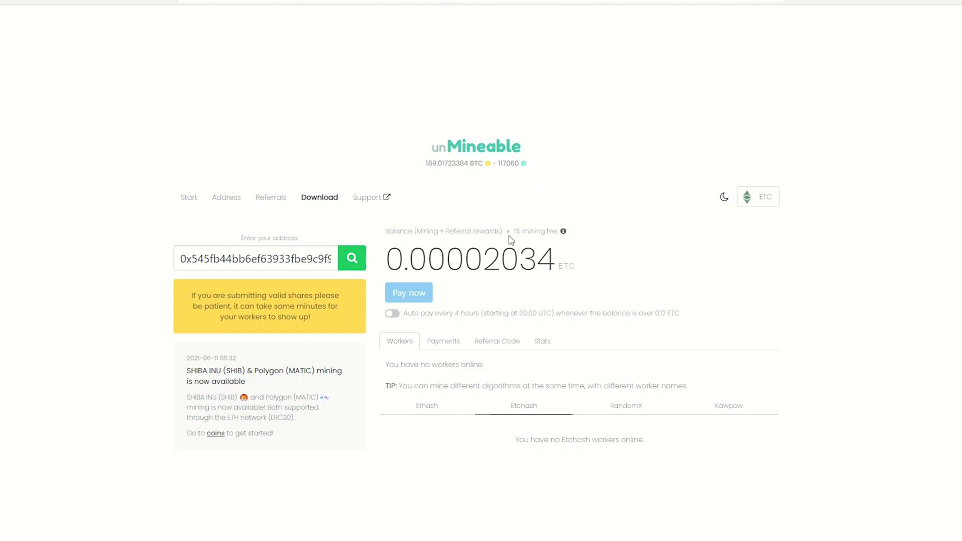
pyautogui.click(451, 345)
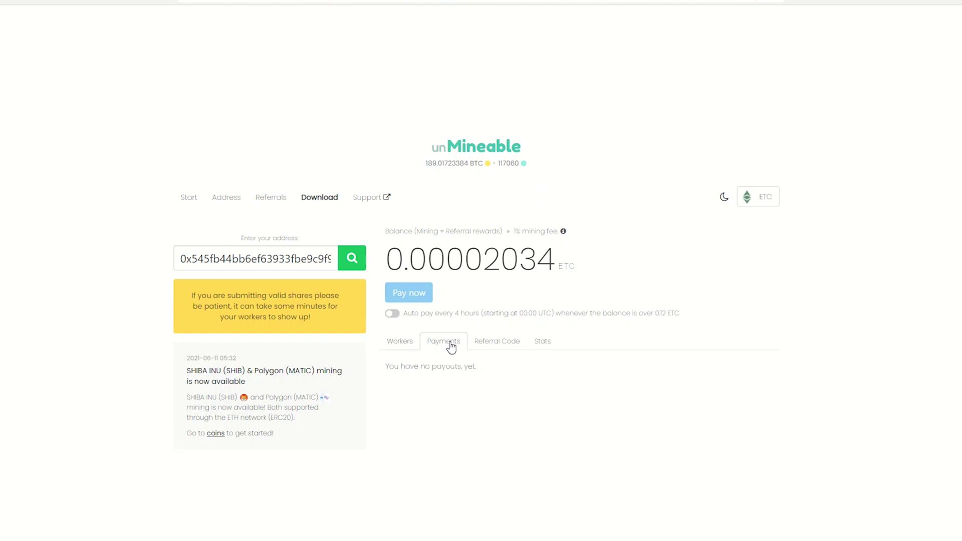
pyautogui.click(486, 346)
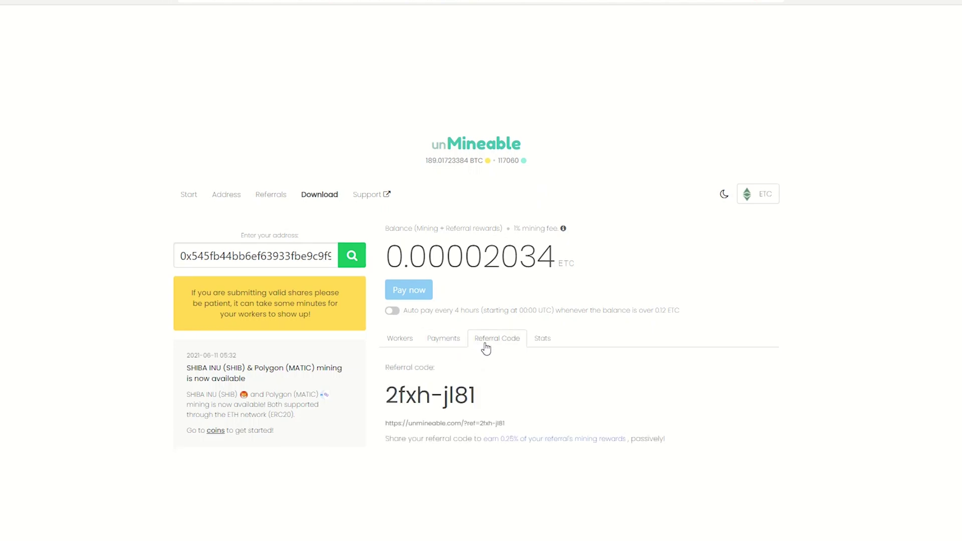
pyautogui.click(540, 343)
pyautogui.scroll(-1, 540, 346)
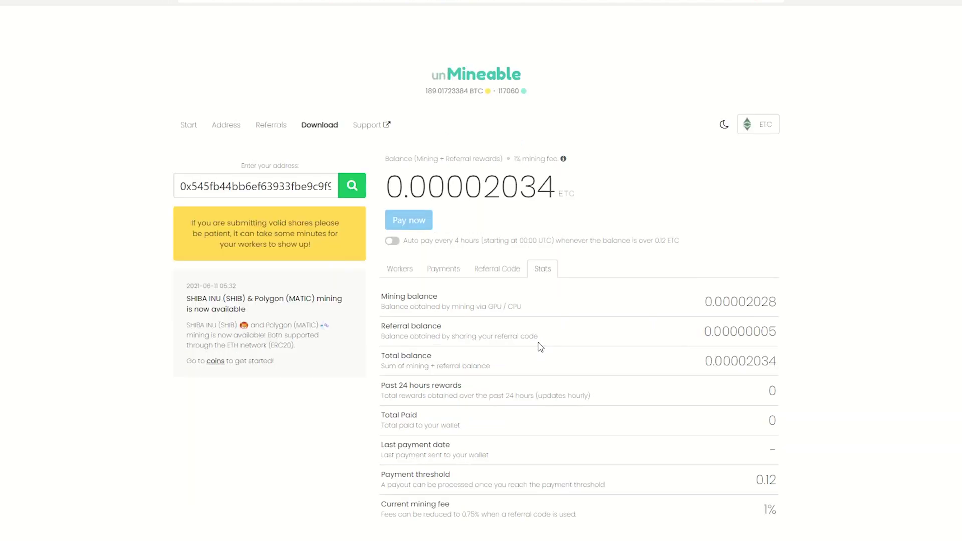